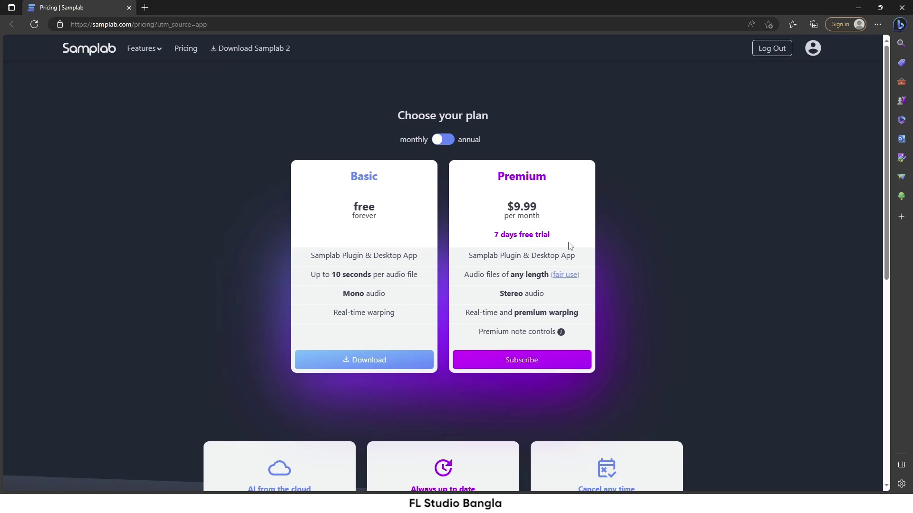
# Load the Balland audio file from the Loop Samples For Tutorial folder into Samplab and onto Track 1 of the FL Studio playlist
pyautogui.click(538, 504)
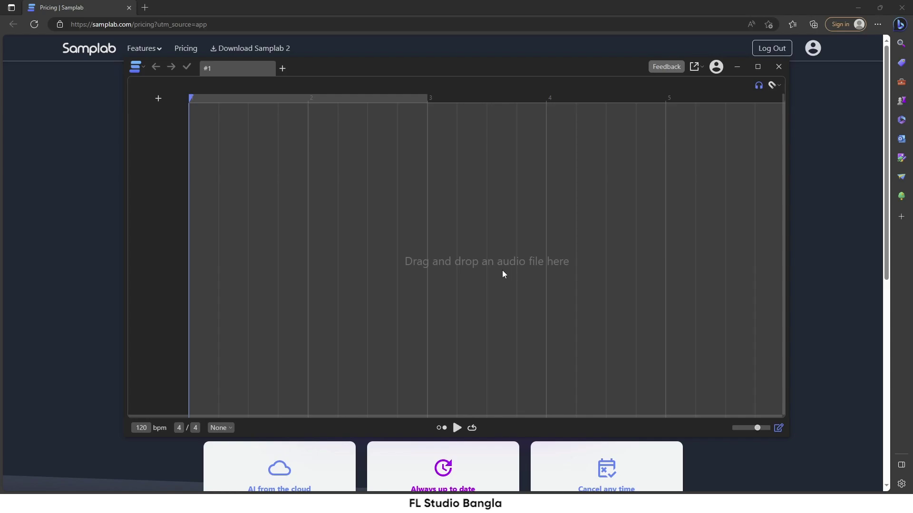
pyautogui.hotkey('alt', 'Tab')
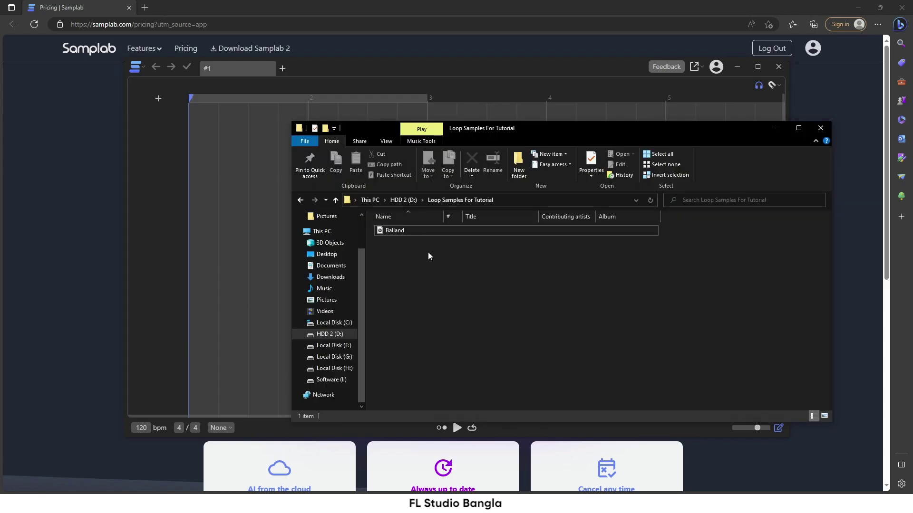
pyautogui.moveTo(423, 230); pyautogui.dragTo(232, 274)
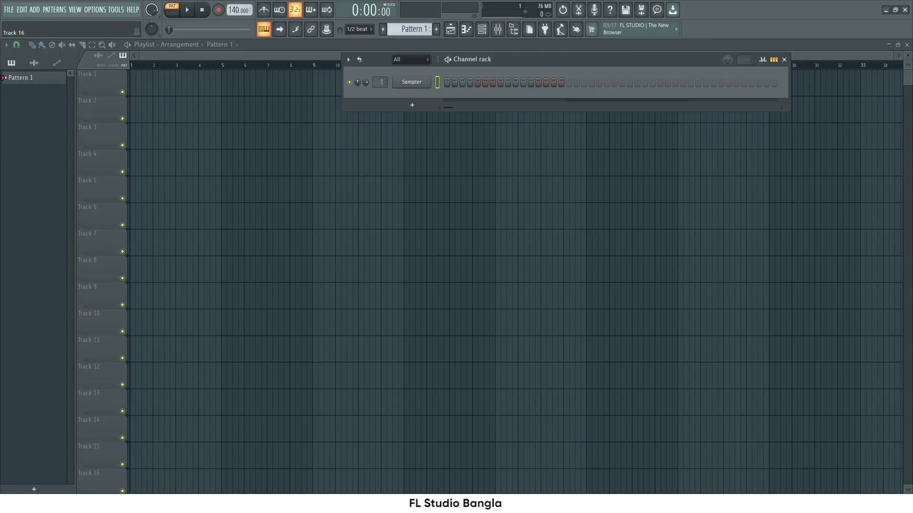
pyautogui.hotkey('alt', 'Tab')
pyautogui.moveTo(420, 230); pyautogui.dragTo(172, 119)
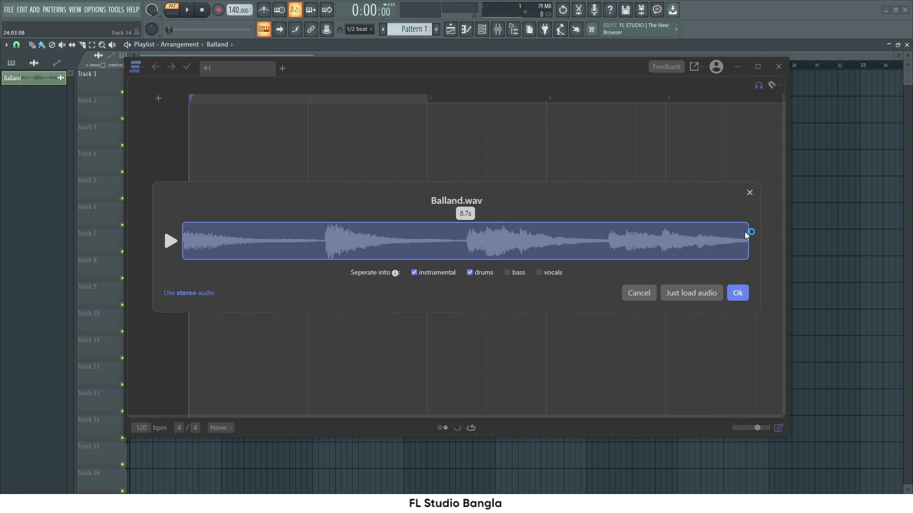
# Try shorter selection ranges on the Balland.wav waveform in Samplab and preview the part from the second chord to the end
pyautogui.moveTo(748, 234); pyautogui.dragTo(421, 240)
pyautogui.moveTo(251, 241); pyautogui.dragTo(220, 242)
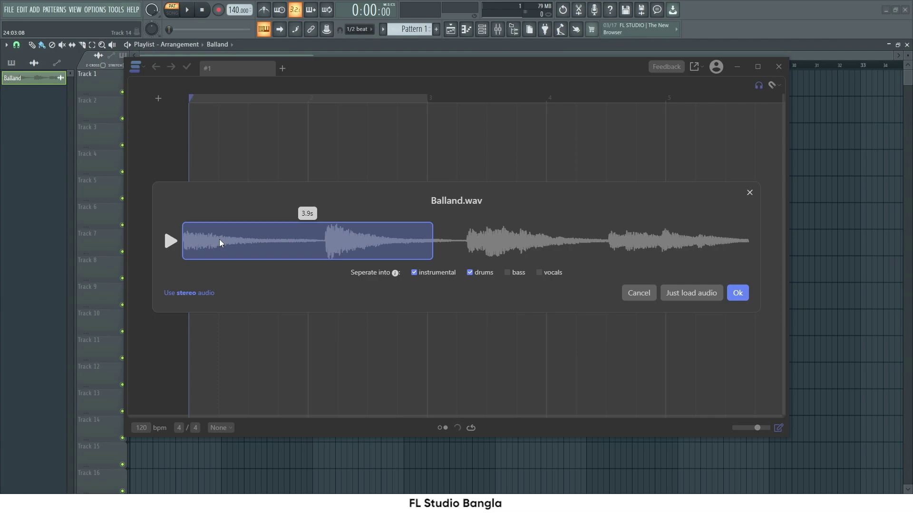
pyautogui.moveTo(431, 238); pyautogui.dragTo(768, 236)
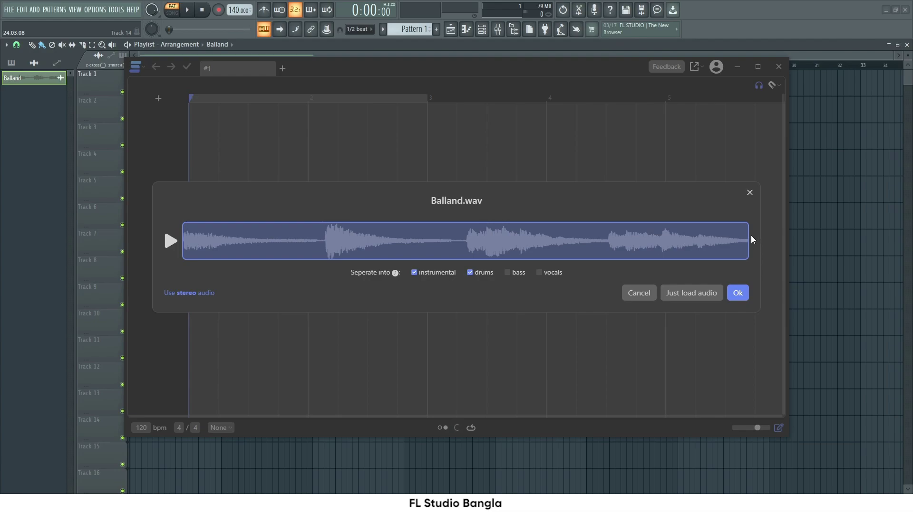
pyautogui.moveTo(748, 235); pyautogui.dragTo(608, 239)
pyautogui.moveTo(330, 244); pyautogui.dragTo(491, 252)
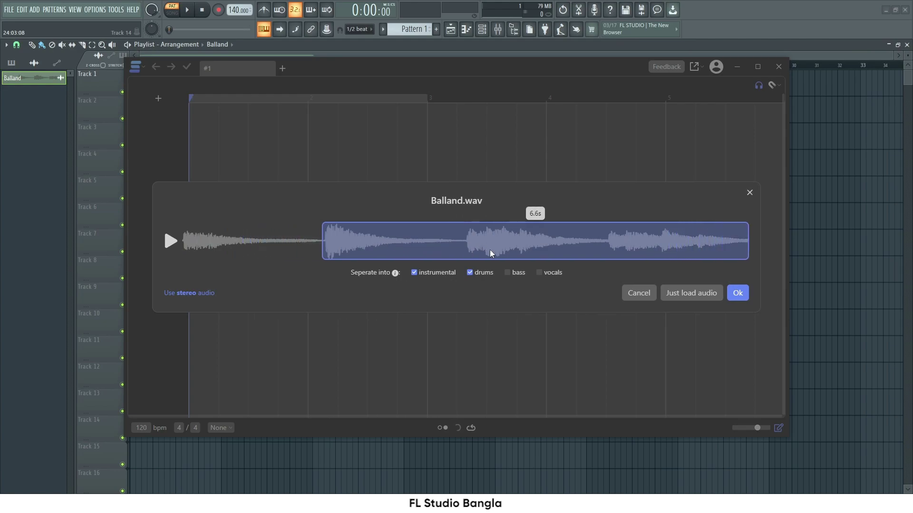
pyautogui.click(170, 242)
pyautogui.click(171, 243)
# Extend the selection back over the whole Balland.wav clip, preview it, and process the audio into notes
pyautogui.moveTo(322, 237); pyautogui.dragTo(183, 239)
pyautogui.click(171, 241)
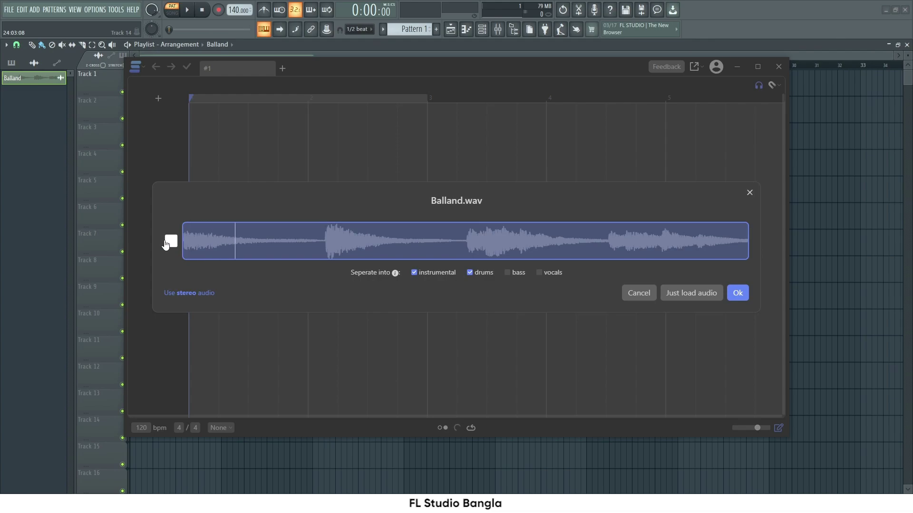
pyautogui.click(169, 242)
pyautogui.moveTo(395, 274)
pyautogui.click(737, 293)
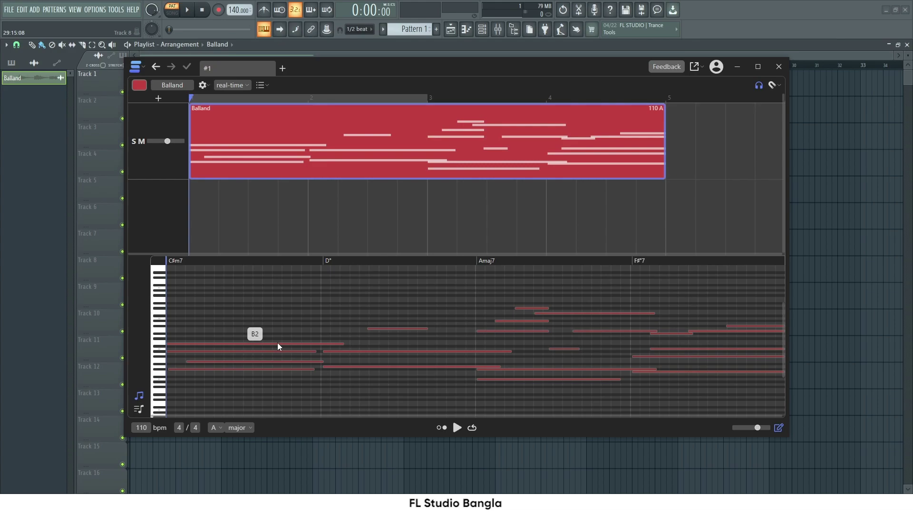
# Export the detected Balland notes as a MIDI file named test in the Samplab project's exports folder
pyautogui.scroll(2, 278, 345)
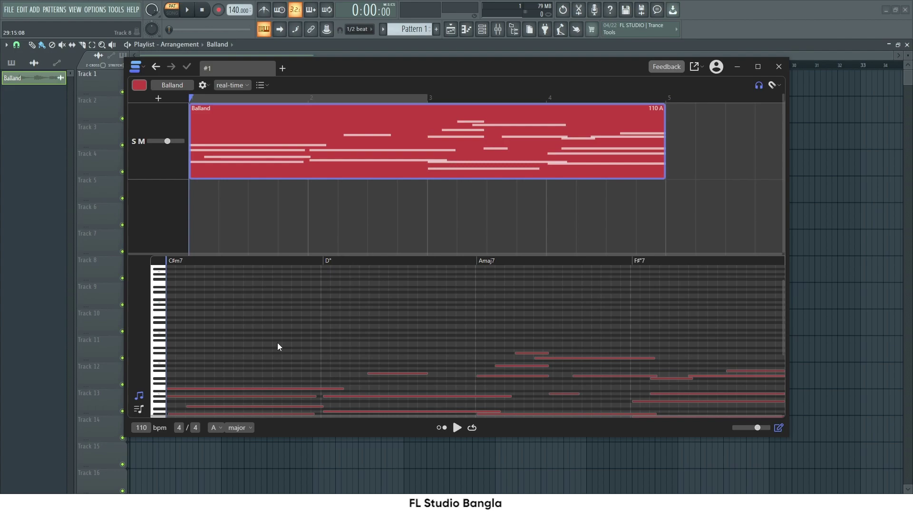
pyautogui.scroll(-3, 278, 343)
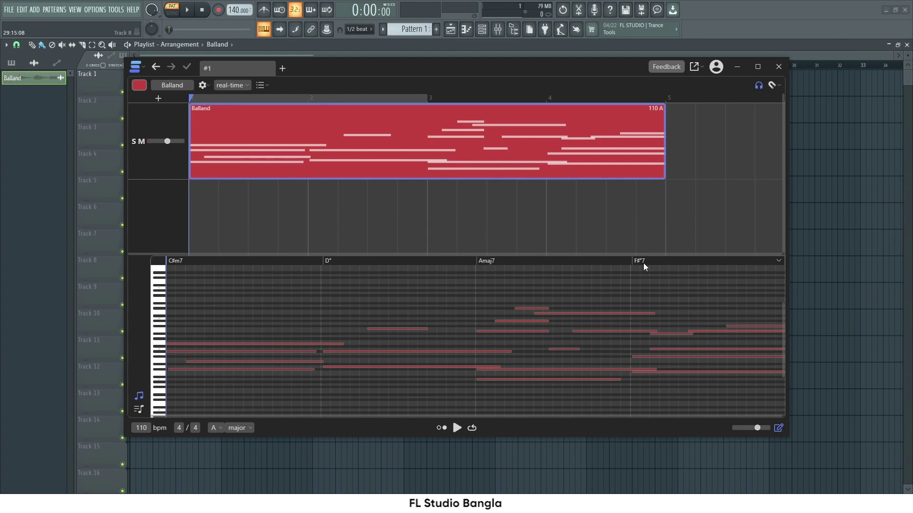
pyautogui.click(694, 70)
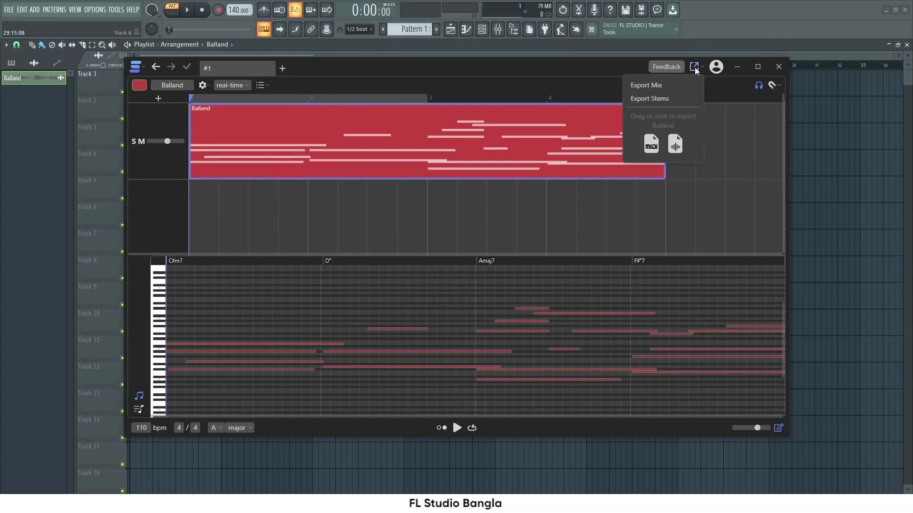
pyautogui.click(652, 150)
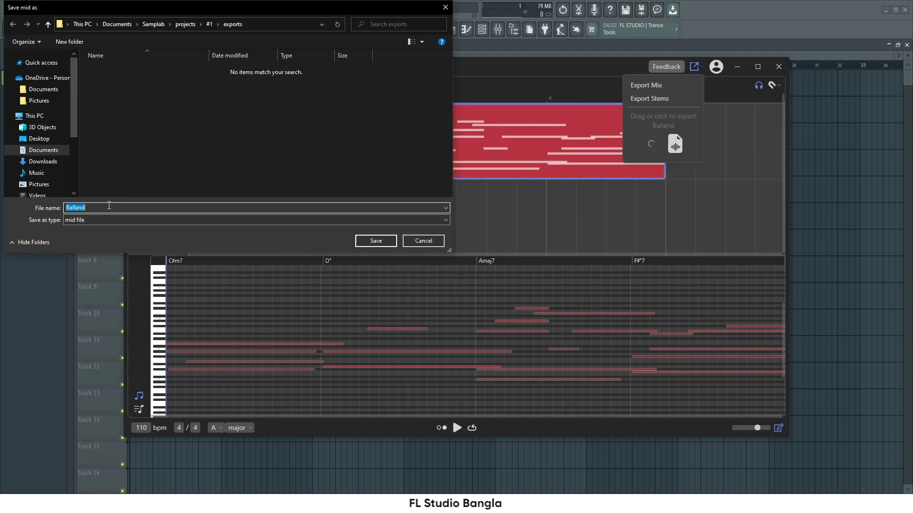
pyautogui.write('test')
pyautogui.click(375, 241)
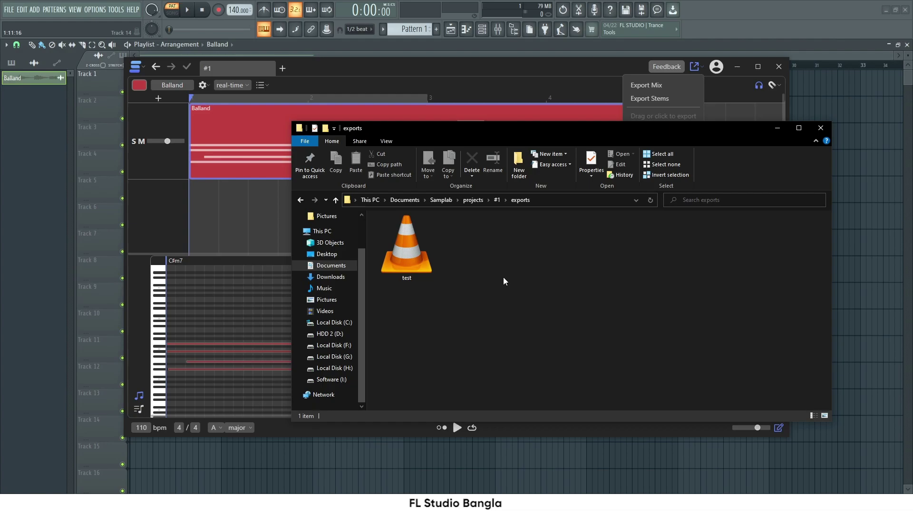
# Check the file type of the exported test file in its properties
pyautogui.click(412, 261)
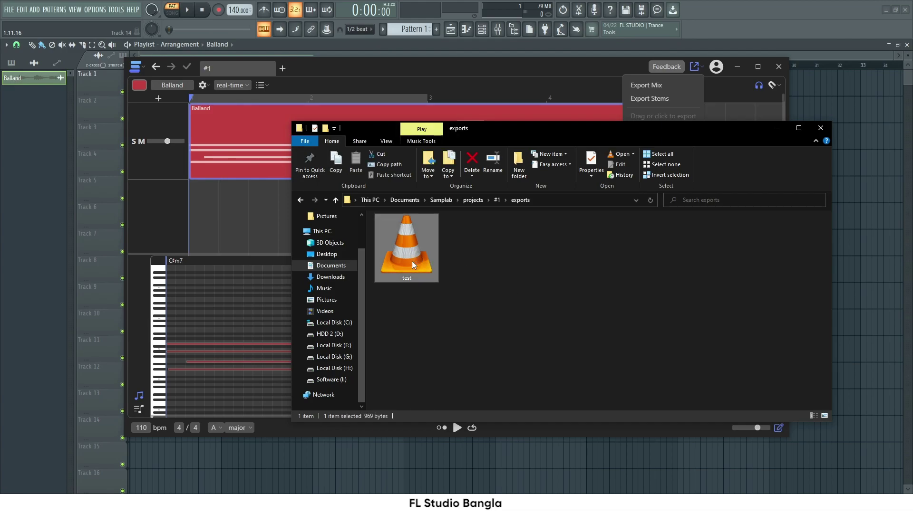
pyautogui.rightClick(412, 261)
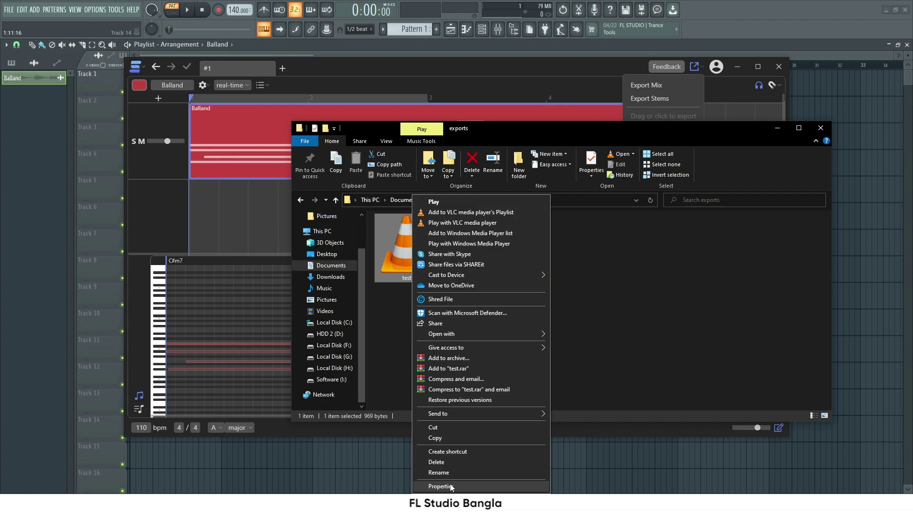
pyautogui.click(452, 485)
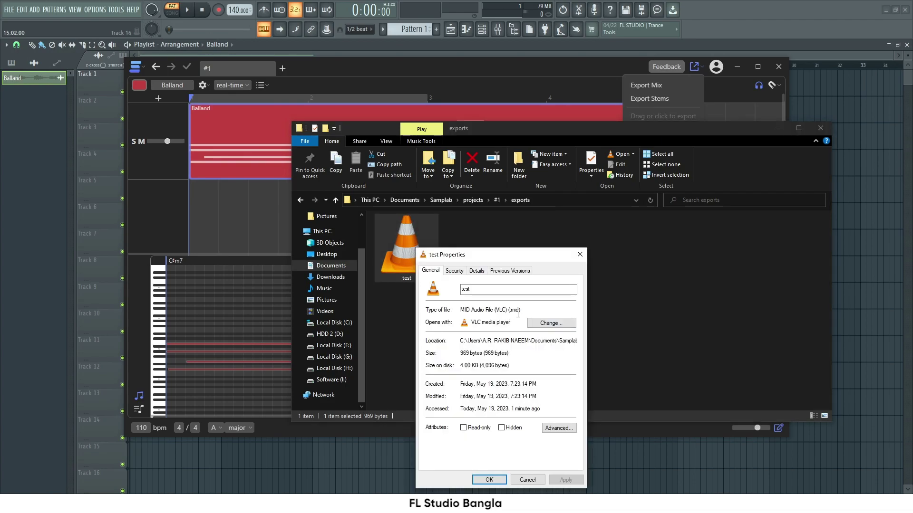
pyautogui.press('Escape')
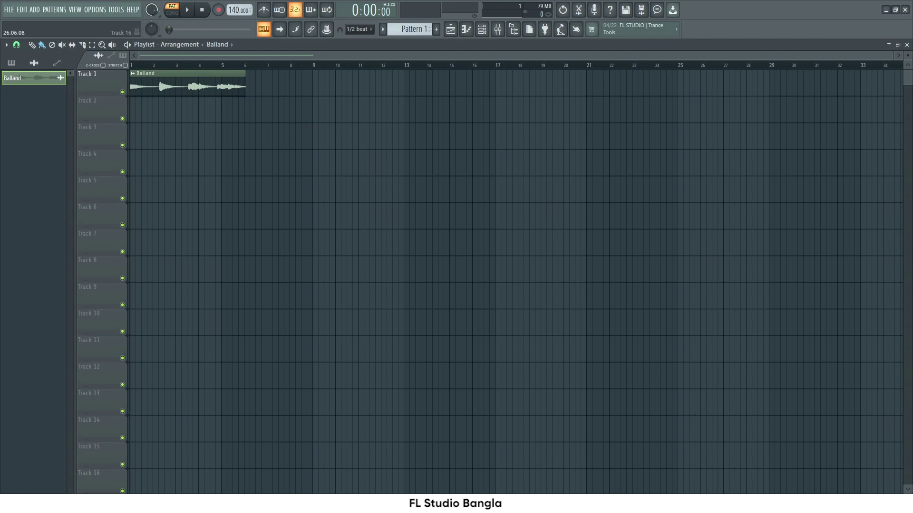
# Check the target tempo in Samplab and set the FL Studio project tempo to 110 bpm to match
pyautogui.click(710, 504)
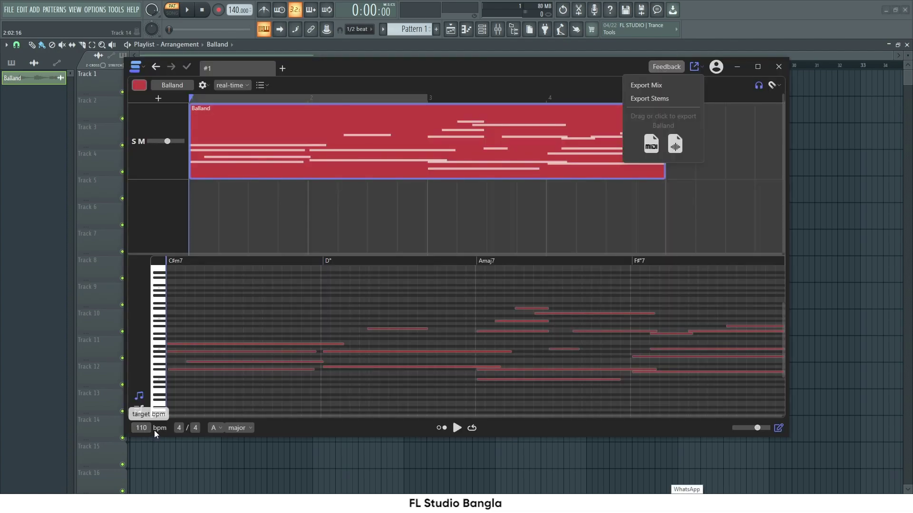
pyautogui.click(449, 30)
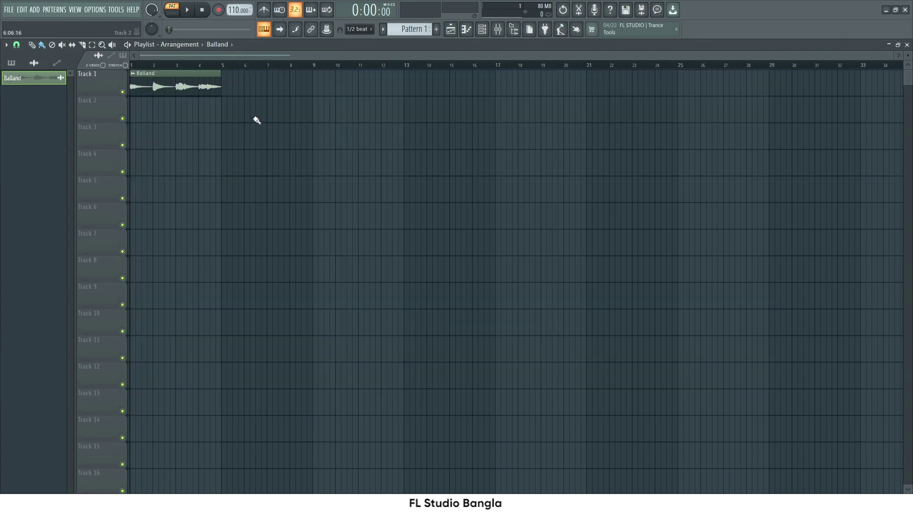
pyautogui.moveTo(908, 55); pyautogui.dragTo(907, 27)
pyautogui.moveTo(893, 55); pyautogui.dragTo(388, 58)
# Add a Lofi Keys 2 instrument channel and choose its Keys - Upright Dry Piano preset
pyautogui.click(481, 33)
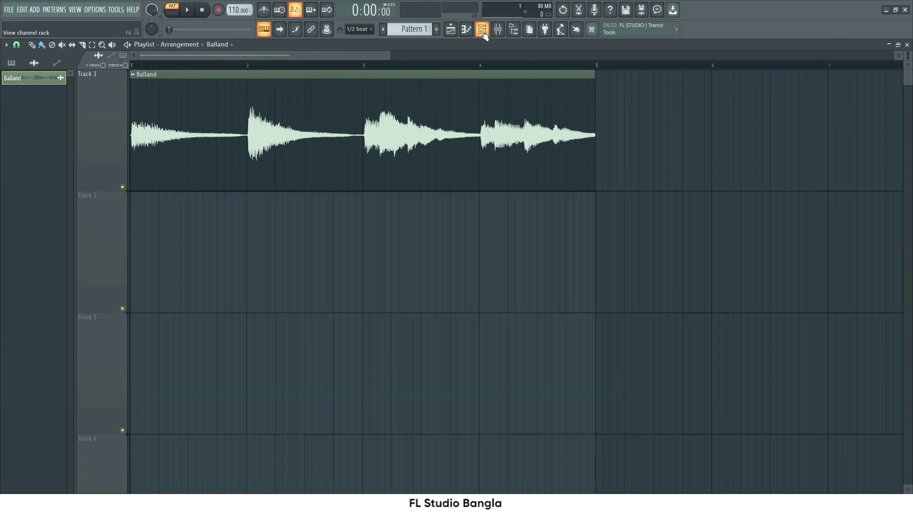
pyautogui.click(483, 33)
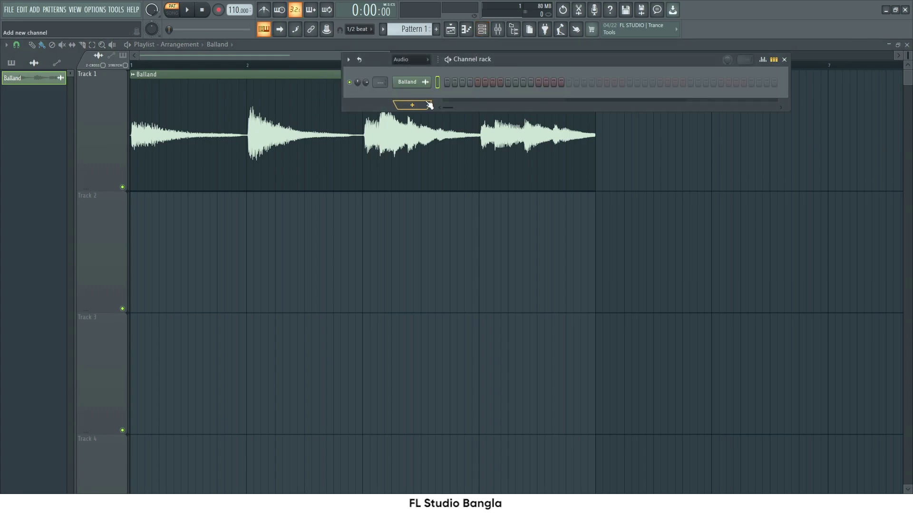
pyautogui.click(417, 107)
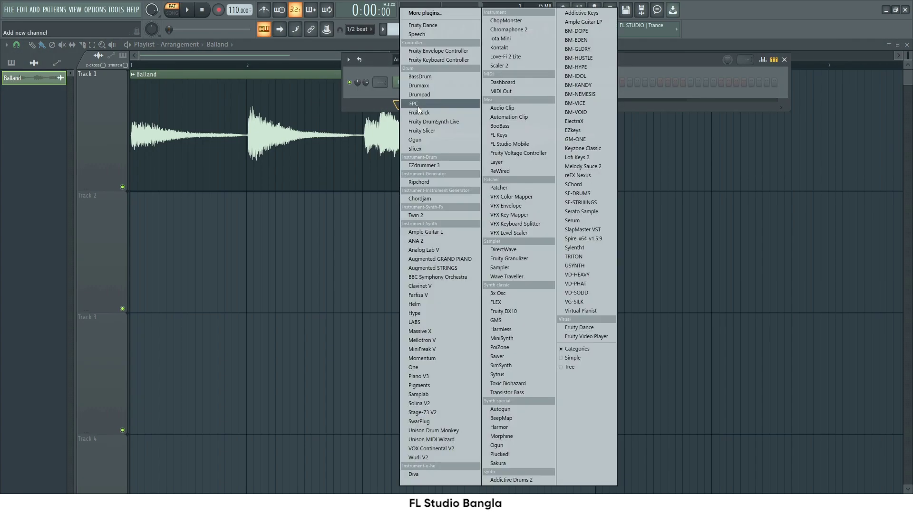
pyautogui.click(600, 159)
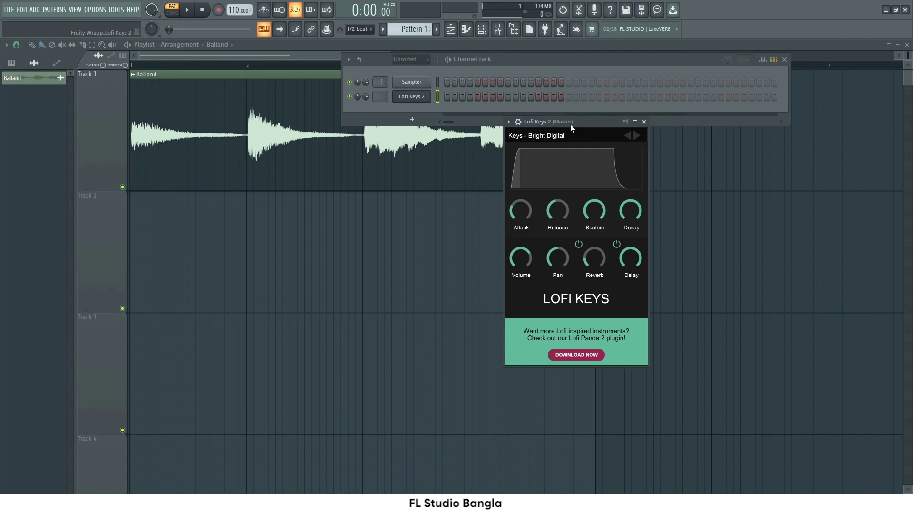
pyautogui.hotkey('ctrl', 's')
pyautogui.click(636, 136)
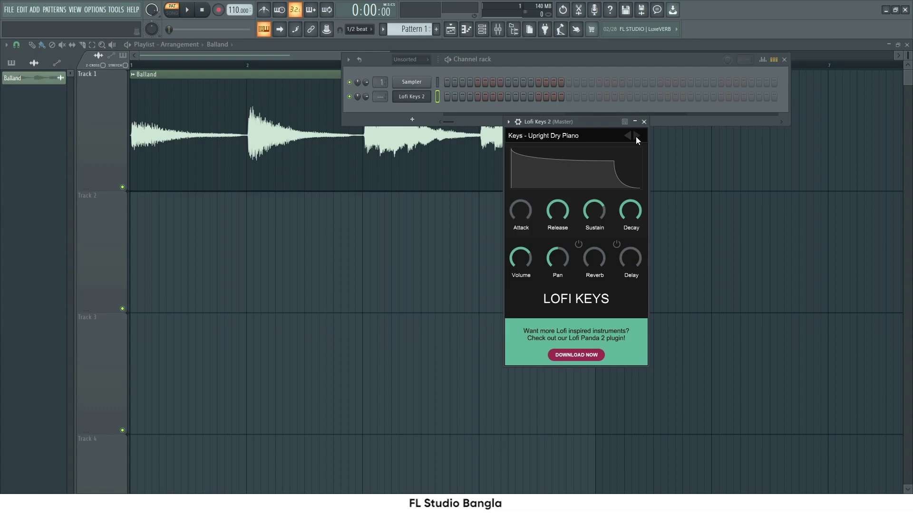
# Import the exported test MIDI file into the piano roll of the Lofi Keys 2 channel
pyautogui.rightClick(425, 97)
pyautogui.click(467, 97)
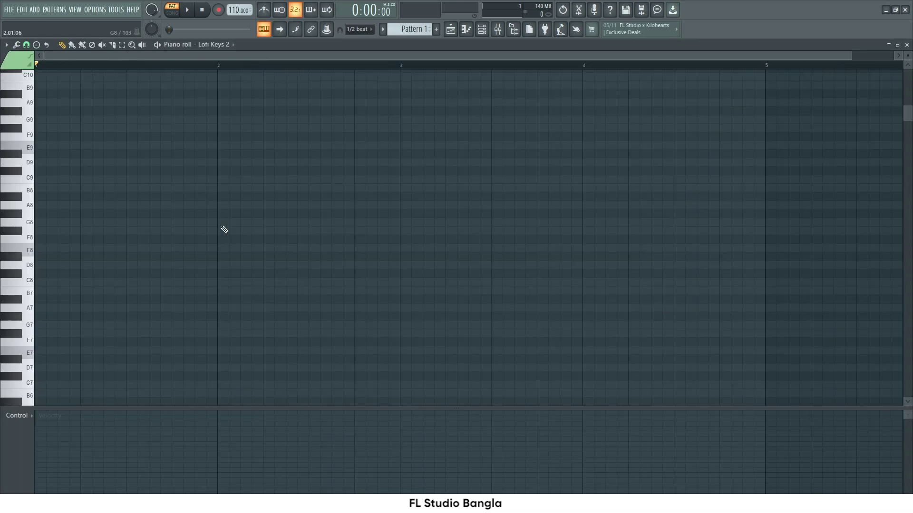
pyautogui.click(7, 45)
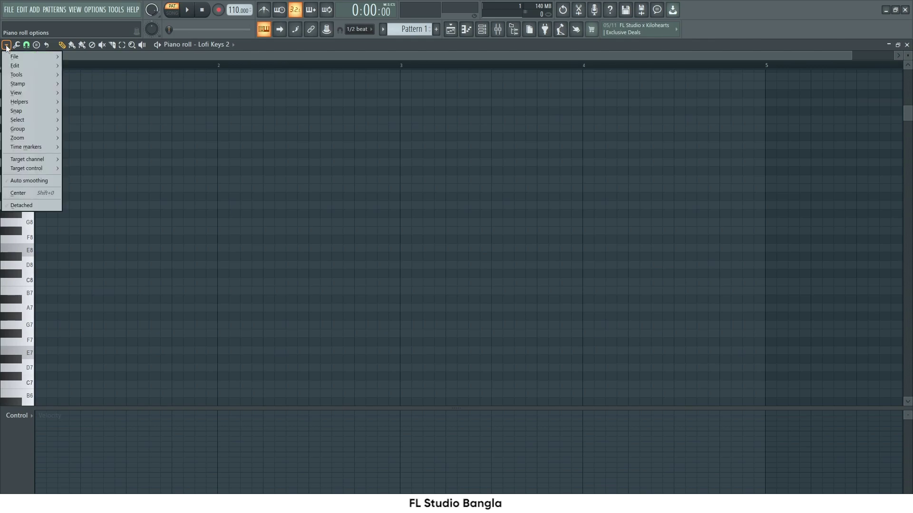
pyautogui.moveTo(19, 57)
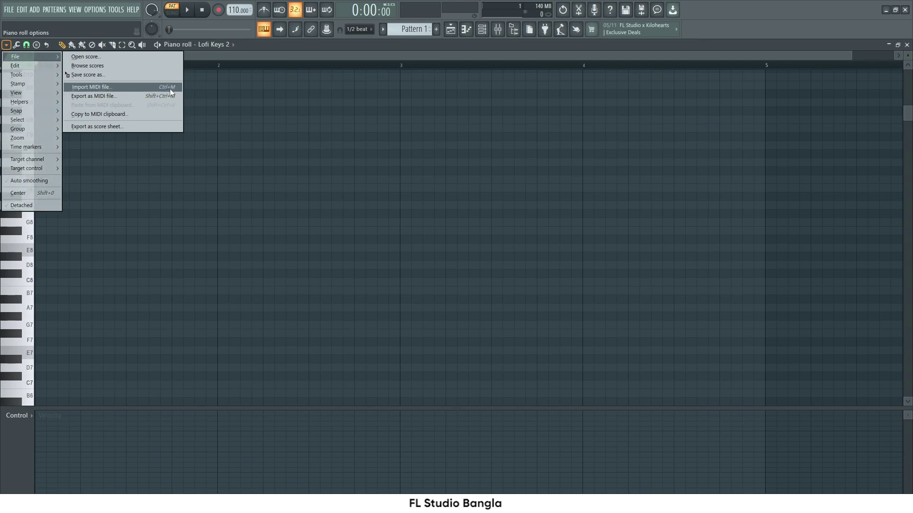
pyautogui.click(156, 86)
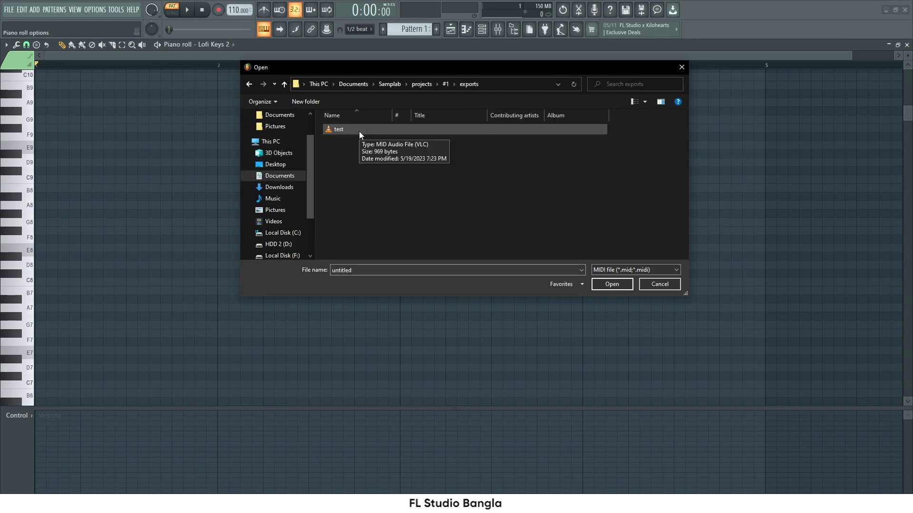
pyautogui.click(358, 131)
pyautogui.click(614, 286)
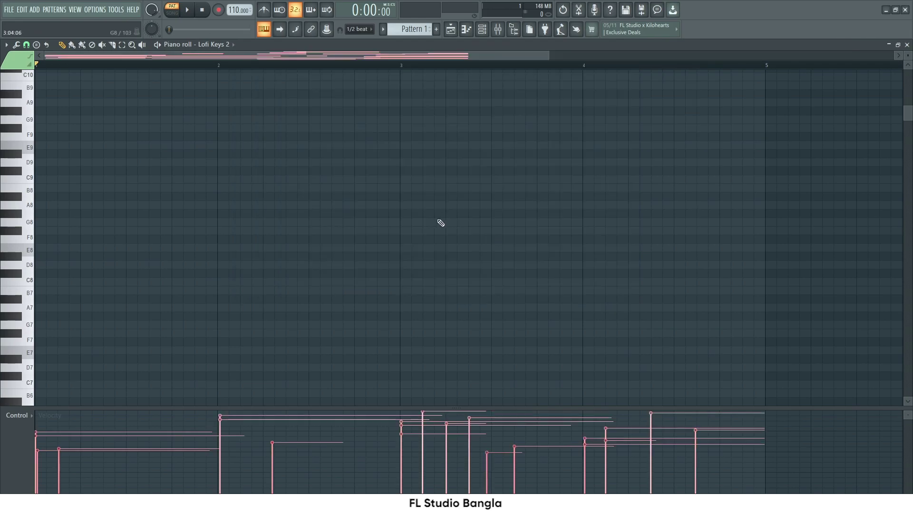
# Review the imported notes in the piano roll and play them back
pyautogui.scroll(-6, 442, 223)
pyautogui.scroll(-3, 442, 226)
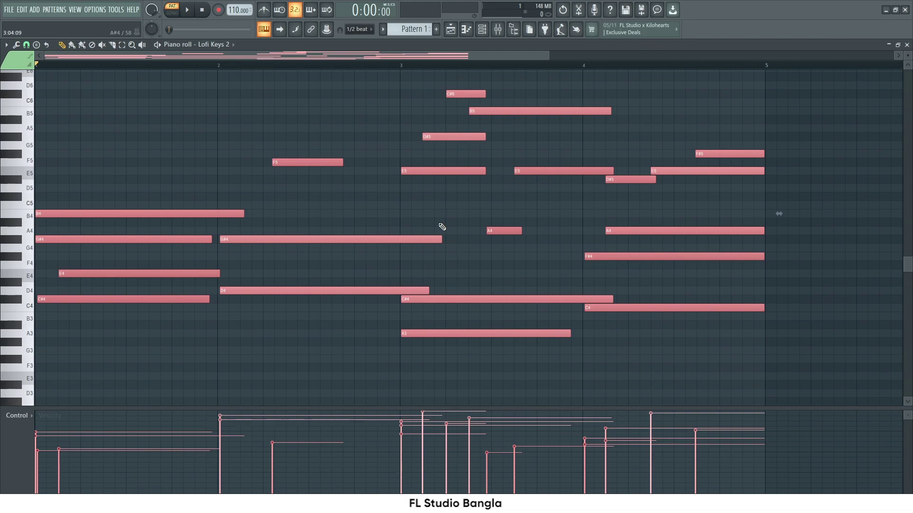
pyautogui.click(188, 10)
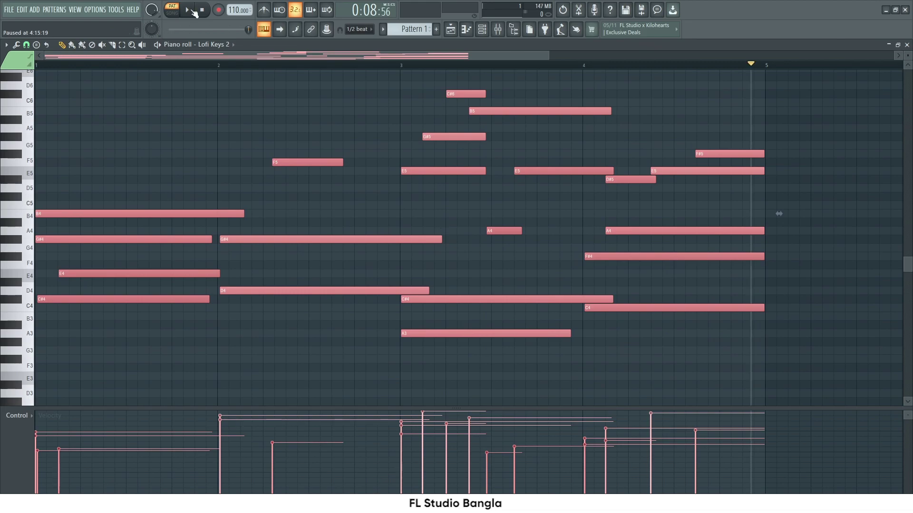
# Switch playback to song mode and place Pattern 1 at bar 1 on playlist Track 2, beneath the Balland clip
pyautogui.click(451, 30)
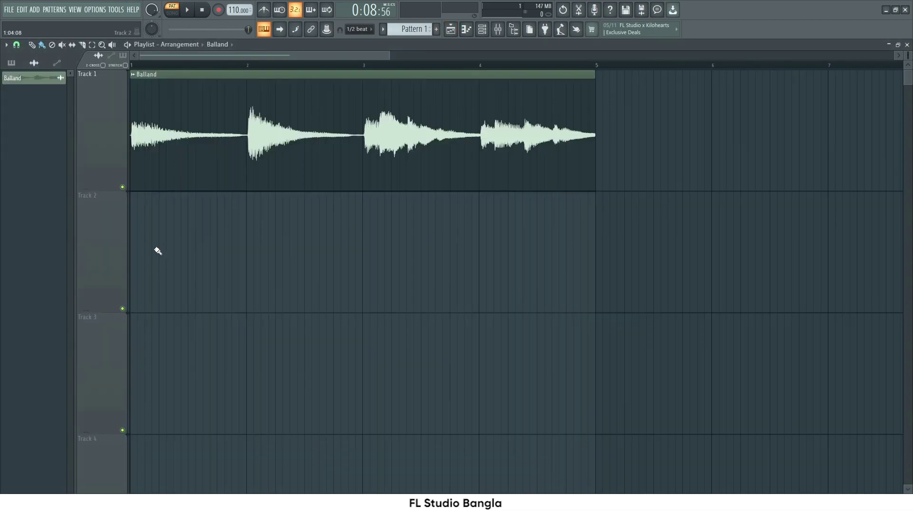
pyautogui.press('l')
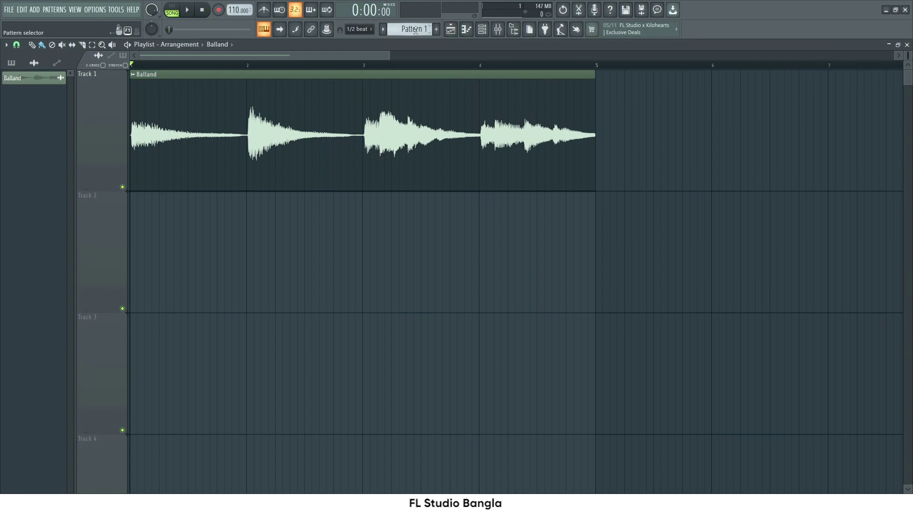
pyautogui.click(133, 196)
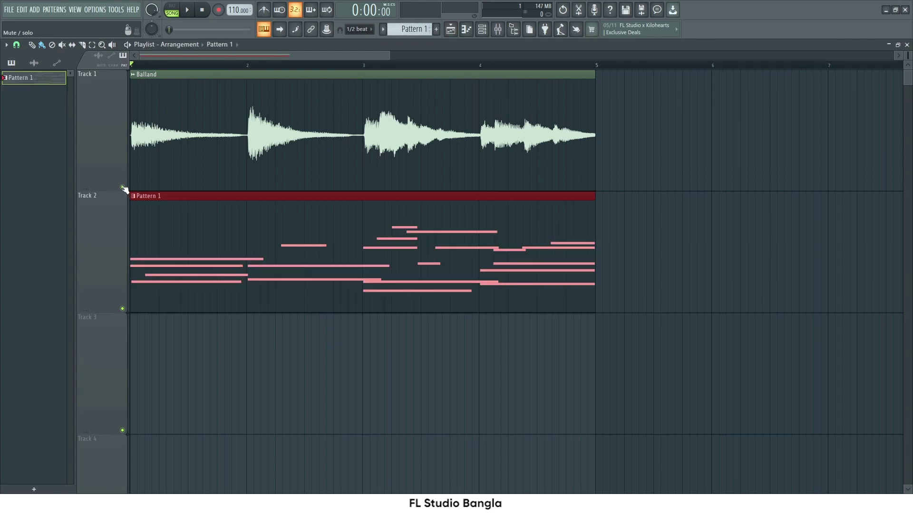
# Solo playlist Track 1 and play the original Balland clip on its own, stopping near the end of the loop
pyautogui.rightClick(123, 187)
pyautogui.click(187, 10)
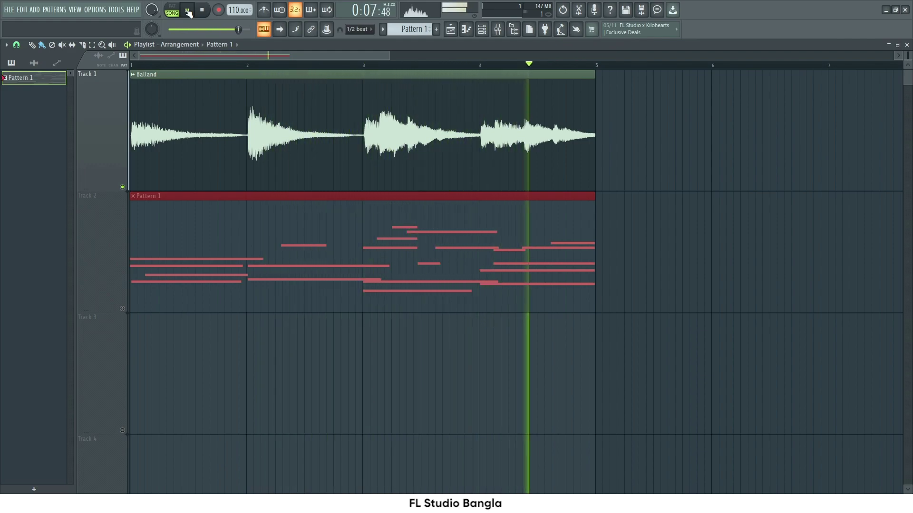
pyautogui.click(188, 12)
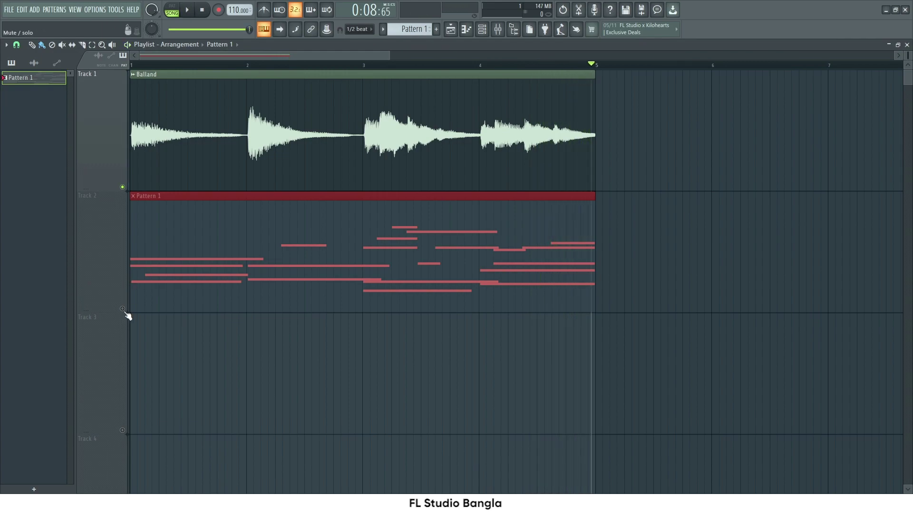
# Solo playlist Track 2 and play the converted Pattern 1 notes alone for comparison with the original
pyautogui.rightClick(123, 310)
pyautogui.click(188, 10)
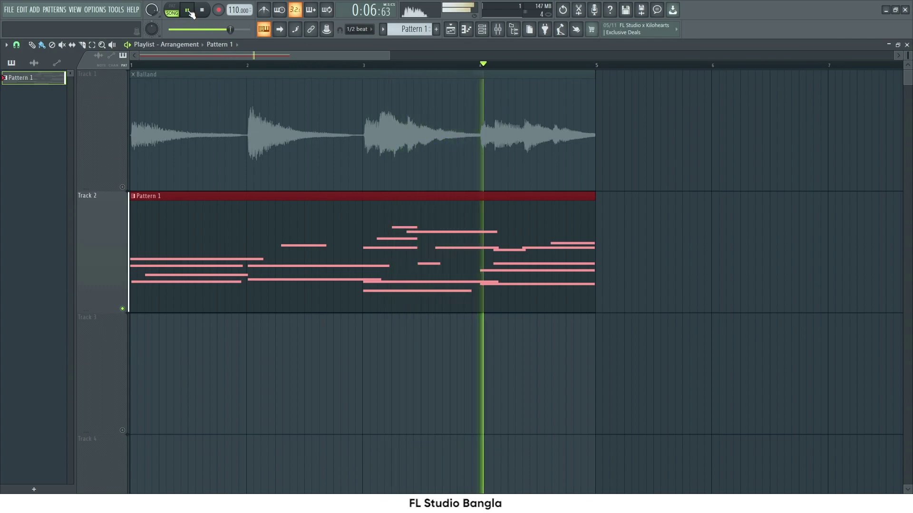
pyautogui.click(190, 12)
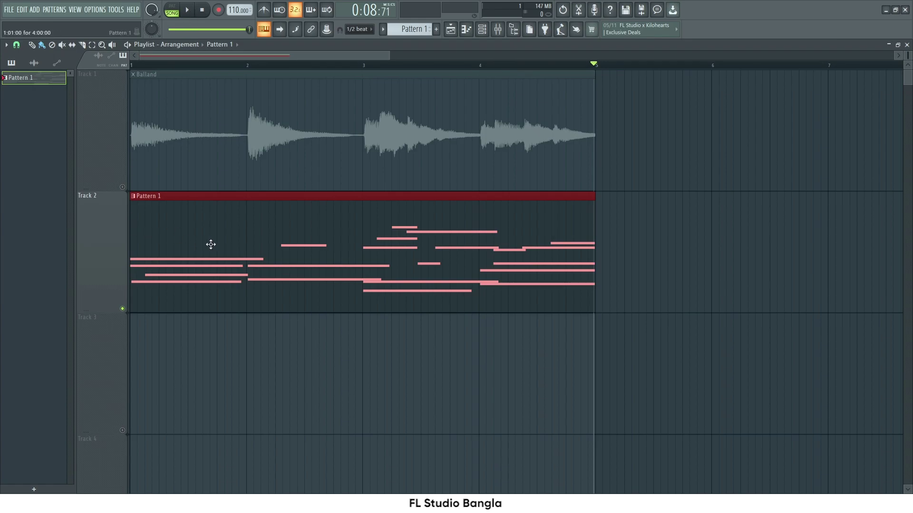
# Open Pattern 1 in the Lofi Keys 2 piano roll and audition the C#6 and B5 notes in bar 3
pyautogui.doubleClick(194, 242)
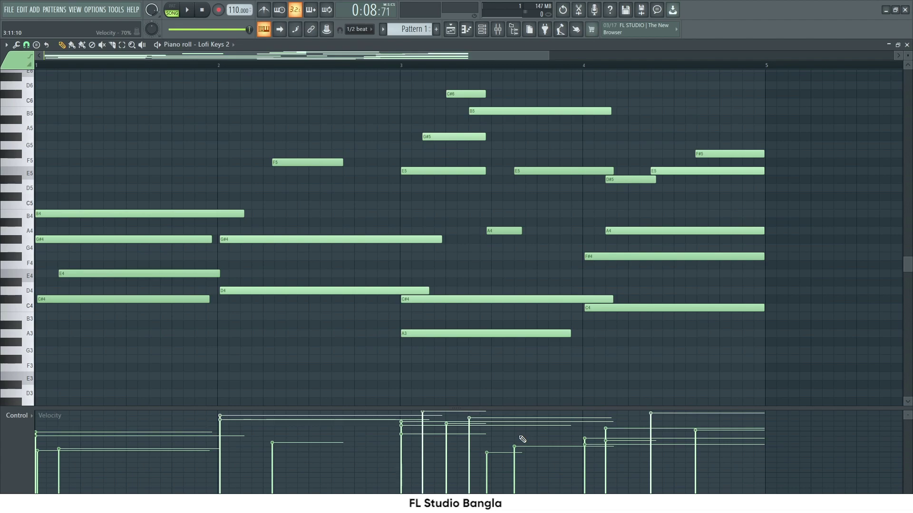
pyautogui.scroll(2, 536, 198)
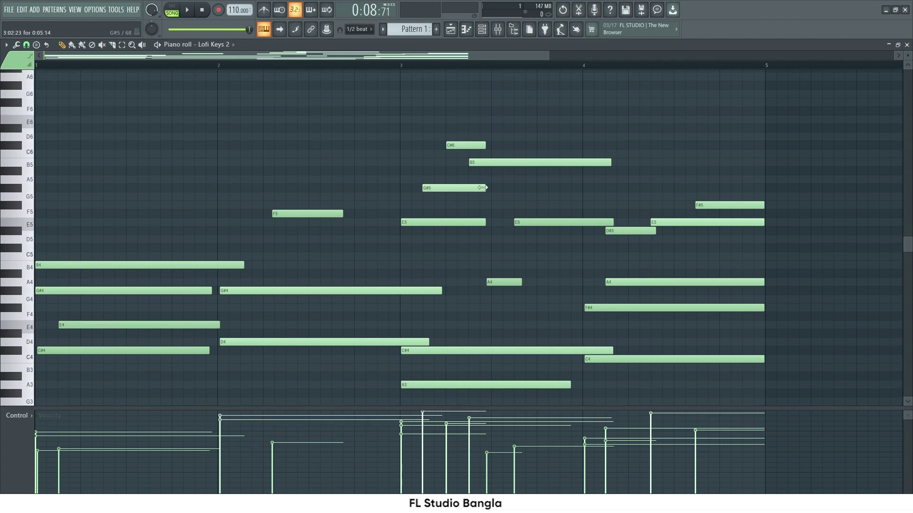
pyautogui.click(460, 146)
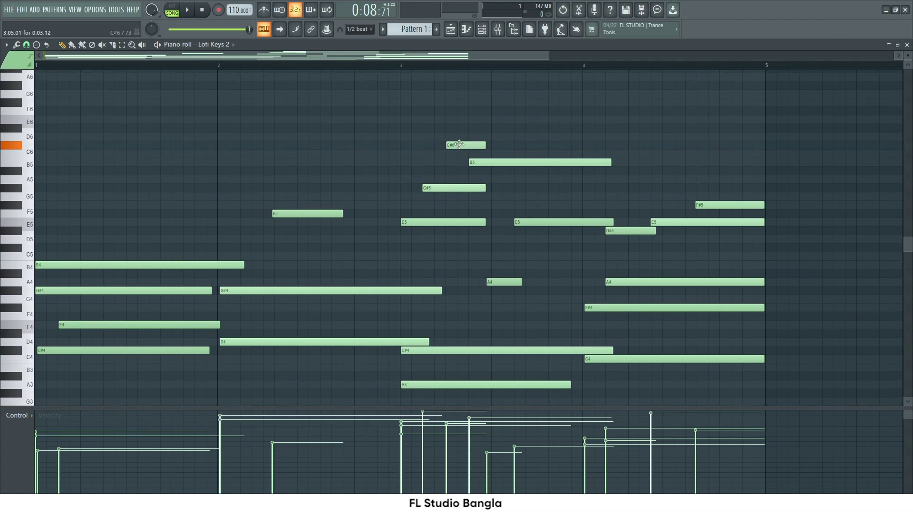
pyautogui.click(480, 163)
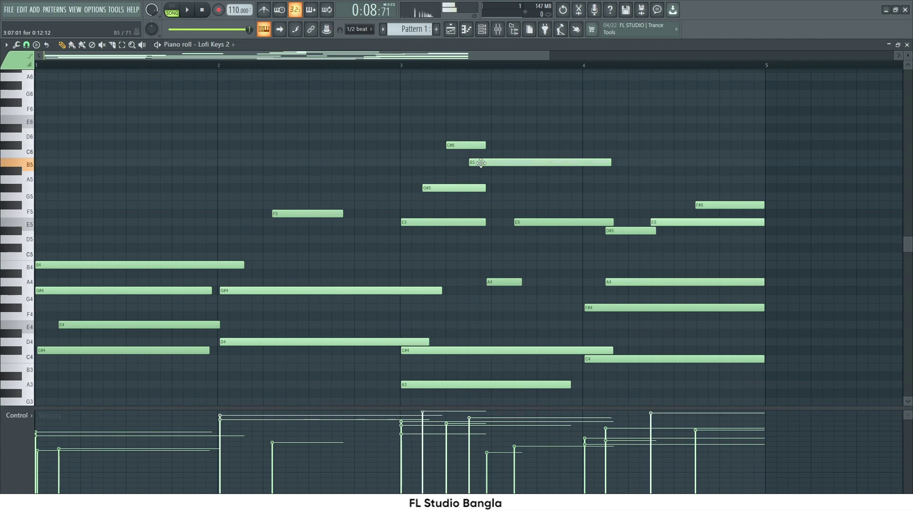